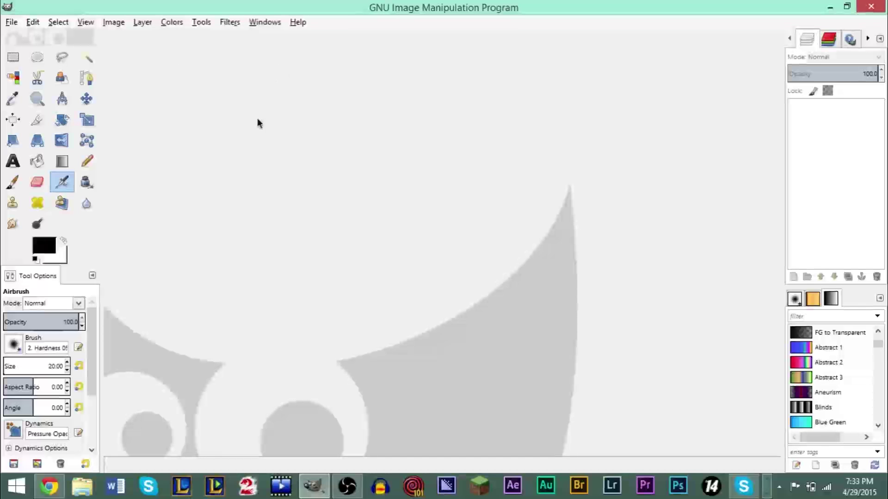
Step: Check the YouTube tutorial, return to GIMP, then open Downloads in File Explorer
click(51, 488)
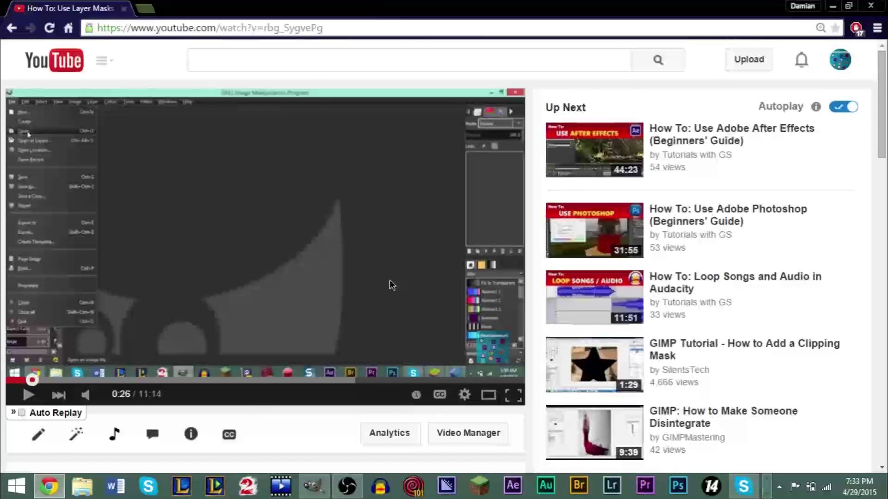
key(alt+Tab)
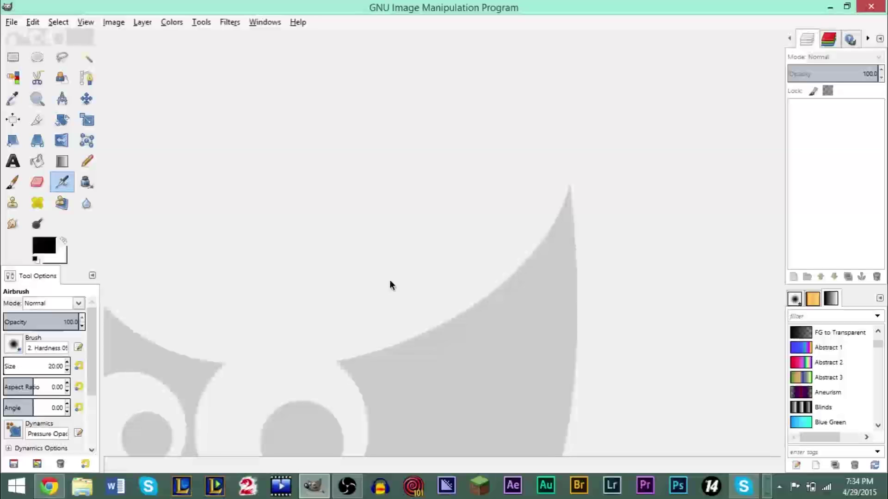
click(79, 489)
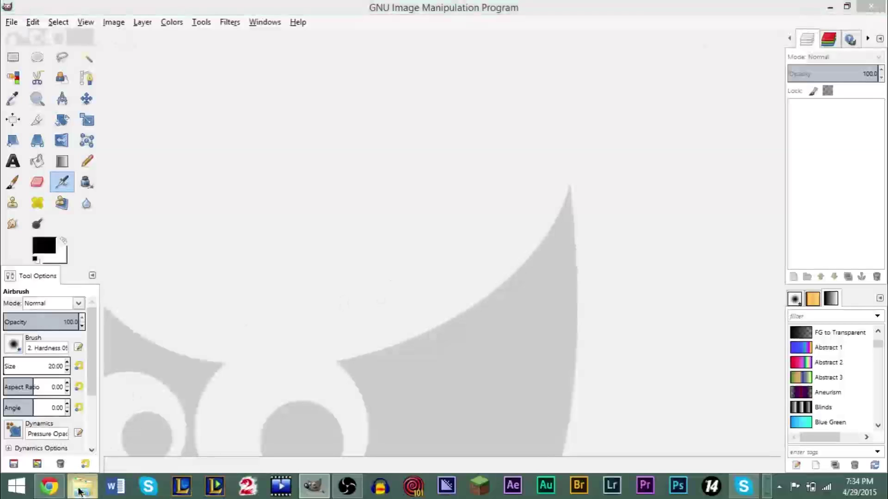
click(489, 95)
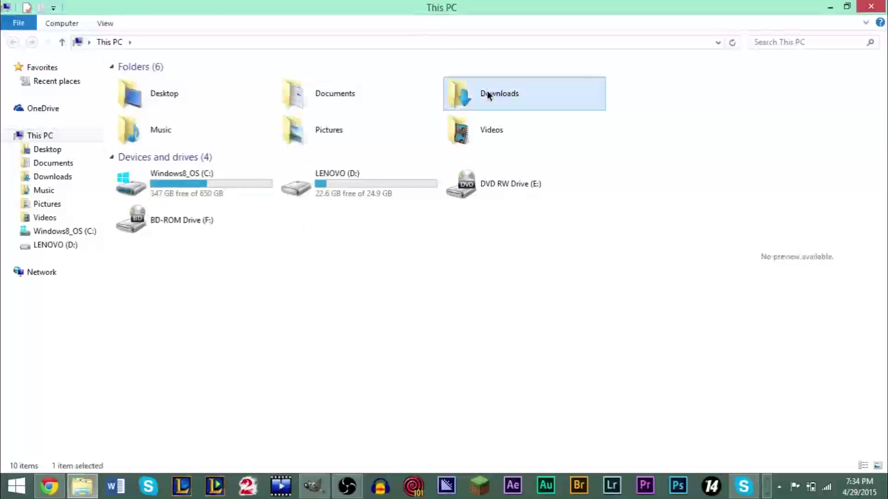
double_click(487, 94)
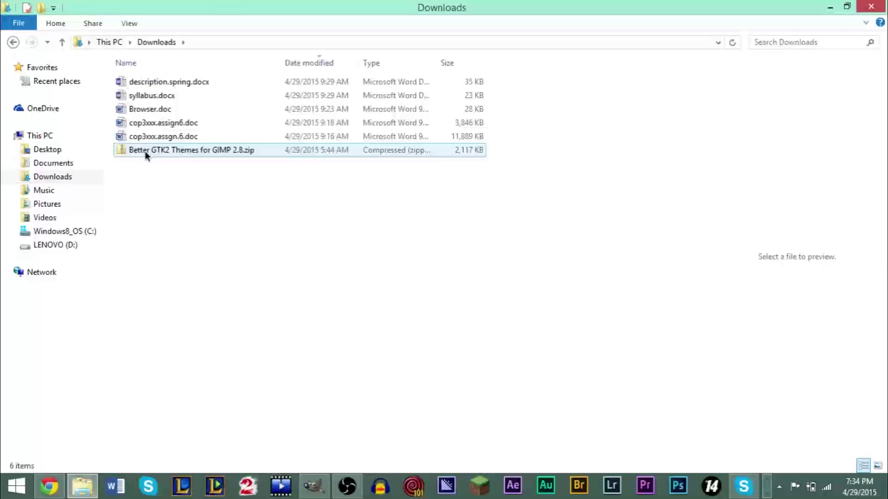
Step: Open Better GTK2 Themes for GIMP 2.8.zip and copy all 15 theme folders inside it
click(159, 152)
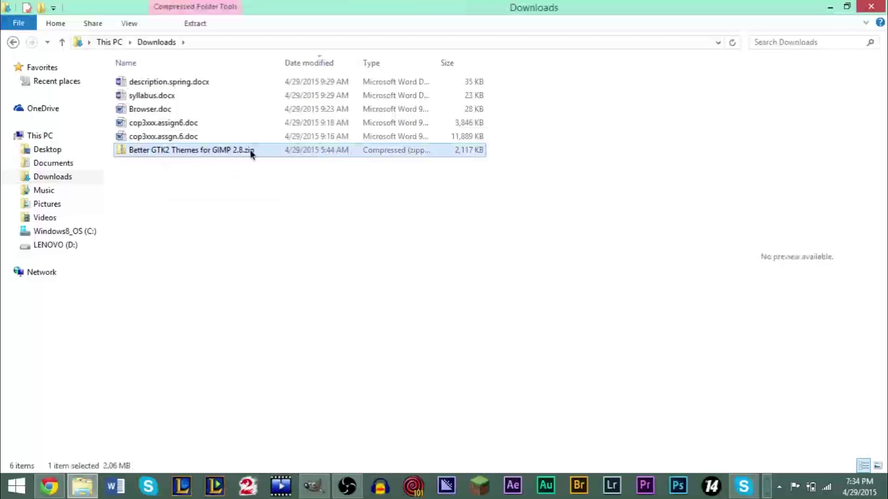
double_click(167, 153)
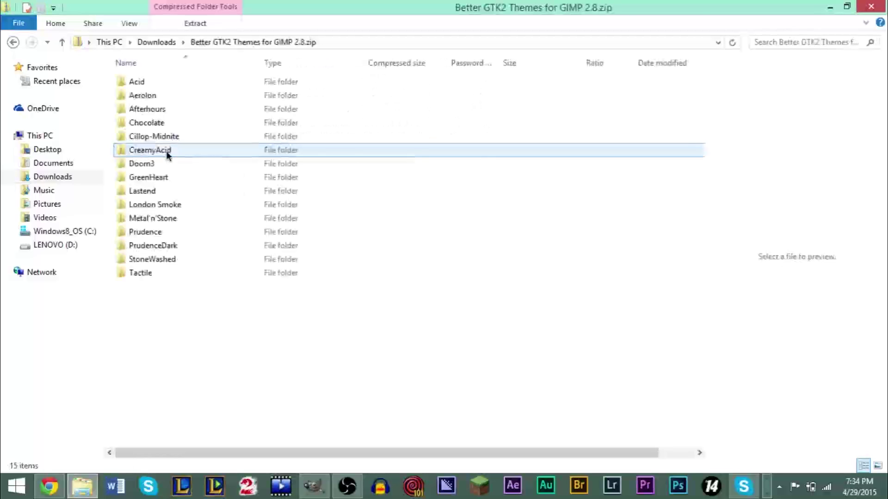
drag(177, 368, 158, 73)
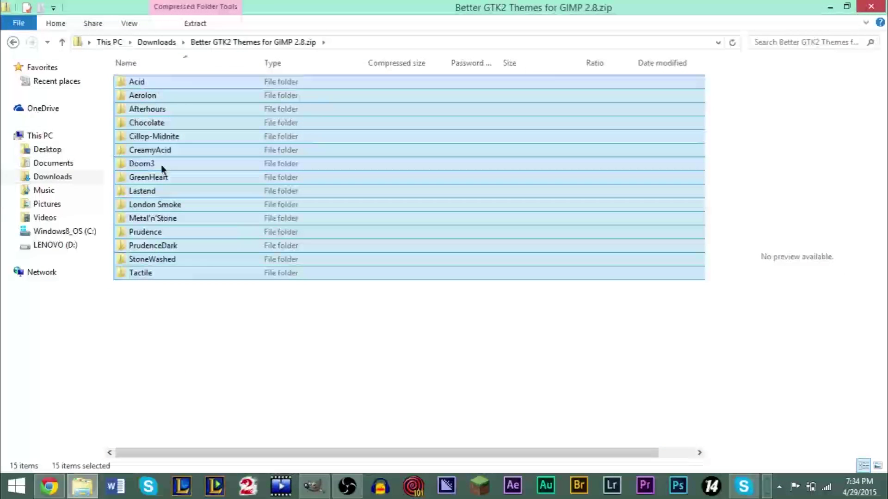
right_click(161, 189)
click(191, 245)
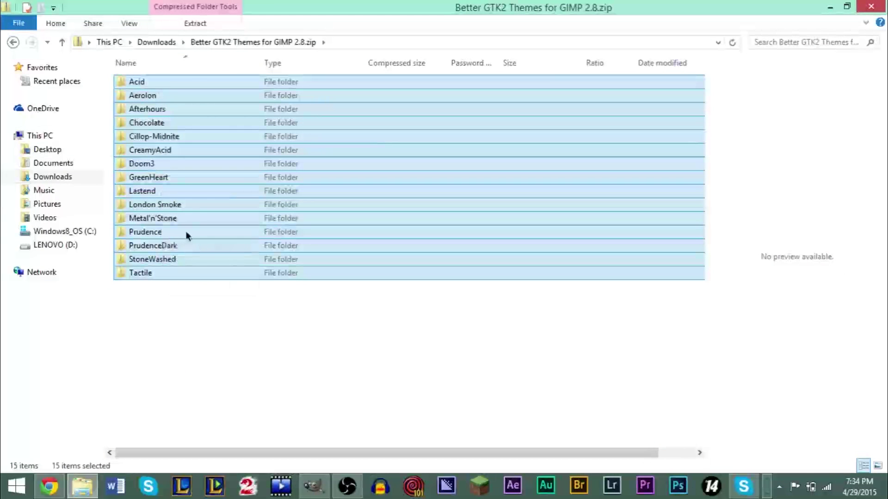
Step: Navigate from the C: drive through Program Files\GIMP 2\share\gimp\2.0 into the themes folder
click(70, 234)
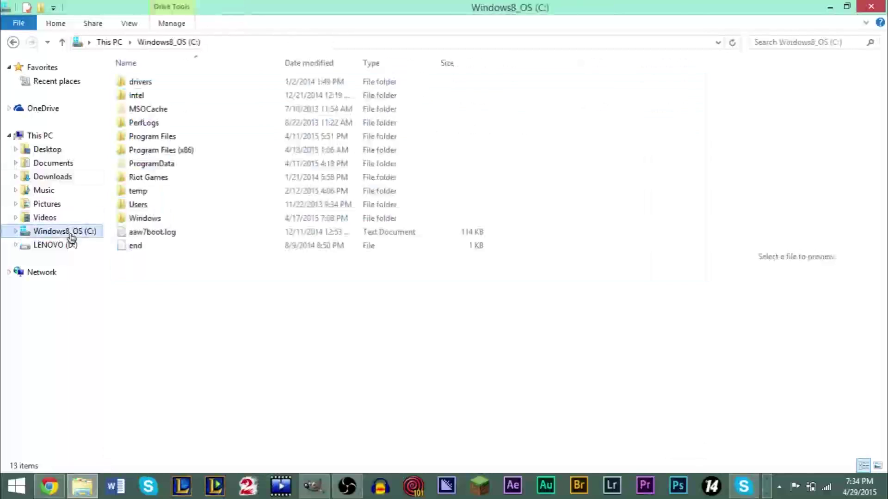
double_click(189, 139)
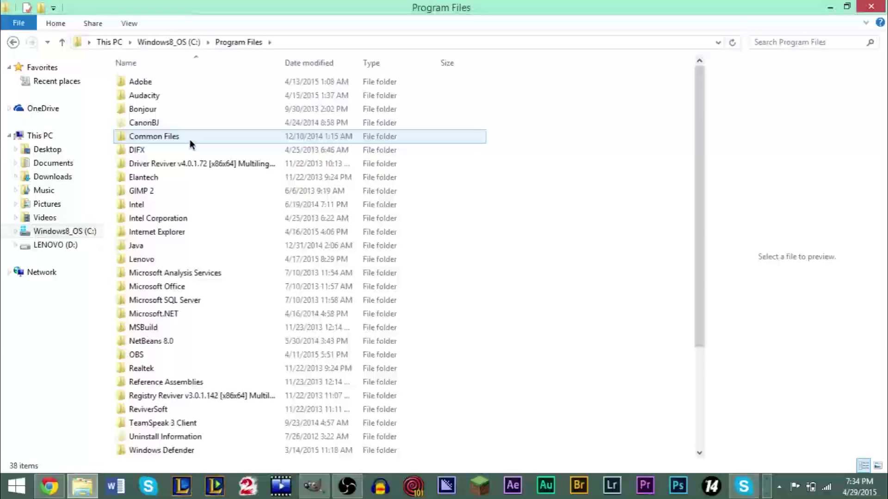
double_click(167, 190)
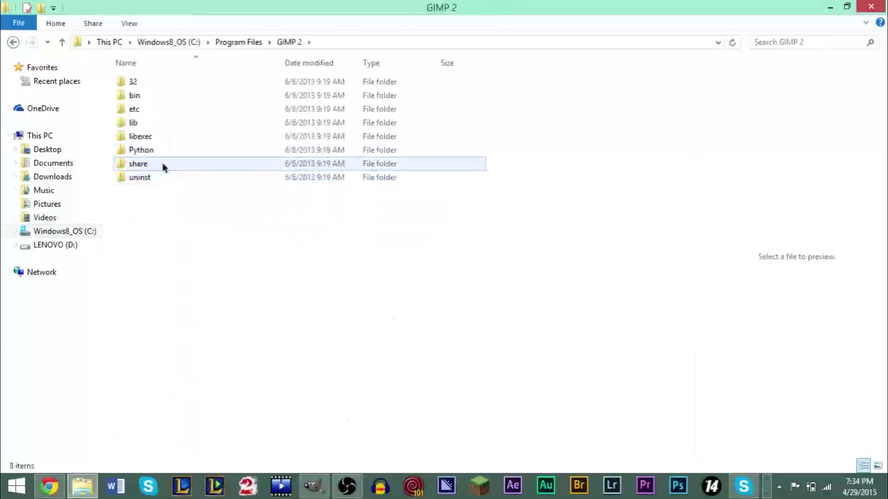
double_click(163, 163)
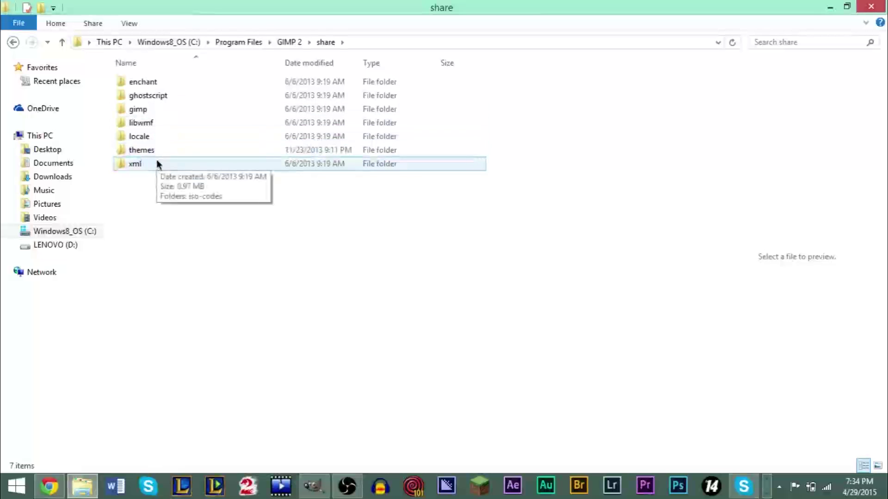
double_click(156, 111)
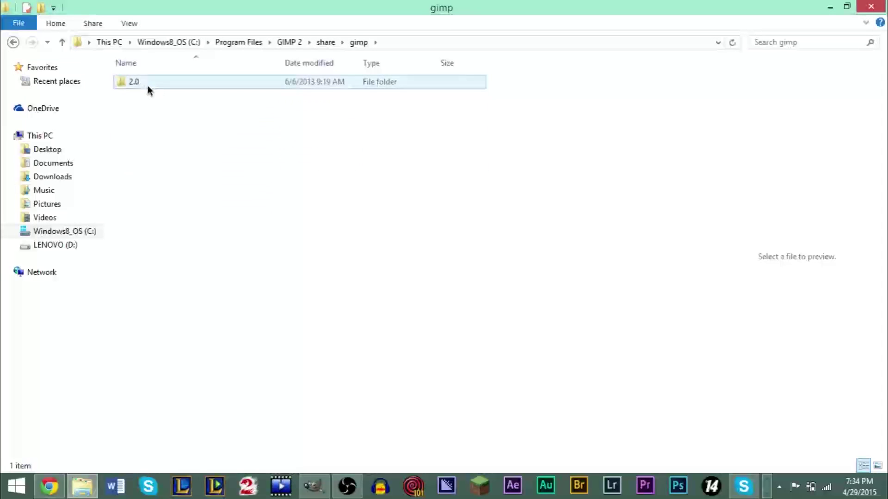
double_click(148, 85)
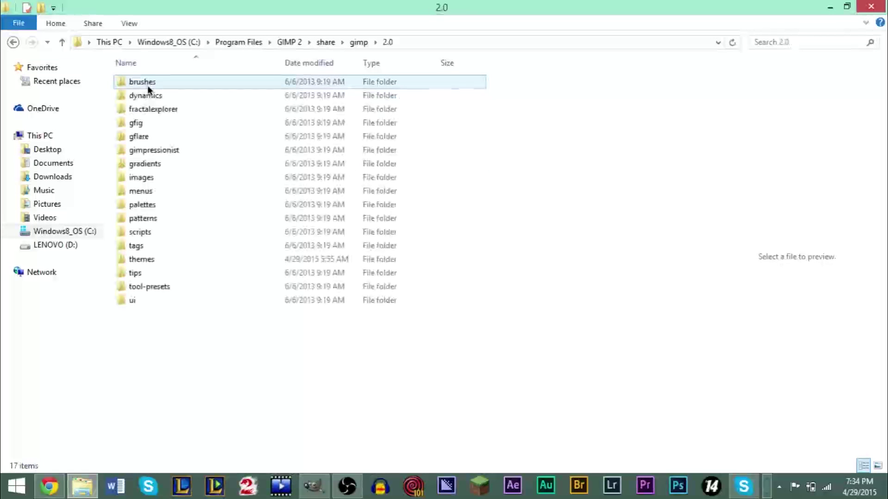
double_click(146, 259)
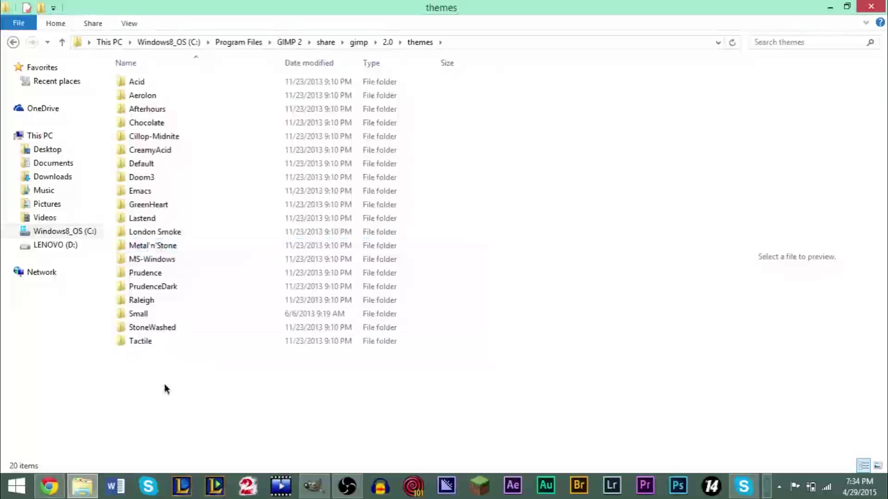
Step: Select the theme folders from MS-Windows to Tactile and bring up the folder's context menu for pasting
mouse_move(165, 384)
mouse_down()
mouse_move(154, 65)
mouse_move(166, 377)
mouse_up()
drag(179, 408, 158, 369)
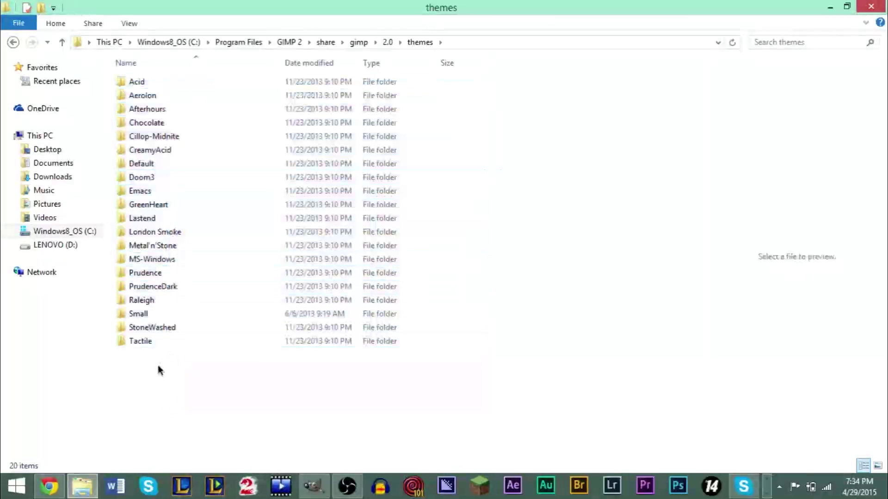
right_click(124, 367)
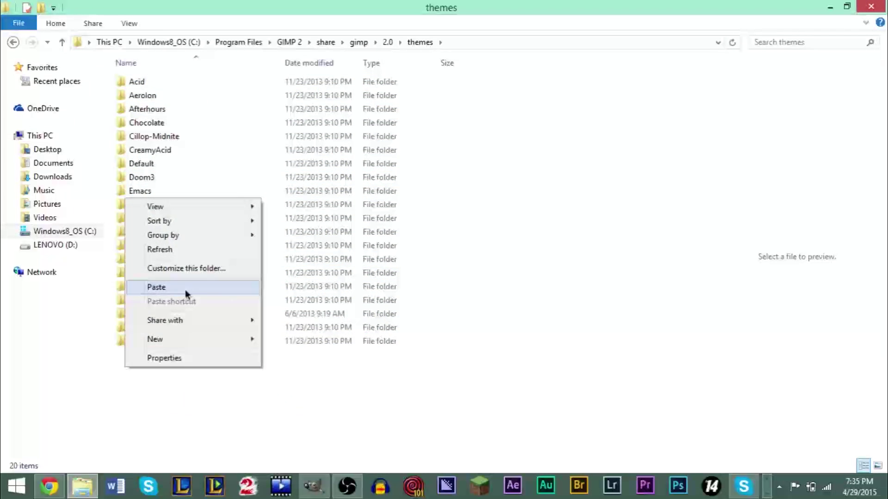
Step: Paste the copied themes into GIMP's themes folder, confirm Tactile is listed, and close Explorer
click(195, 419)
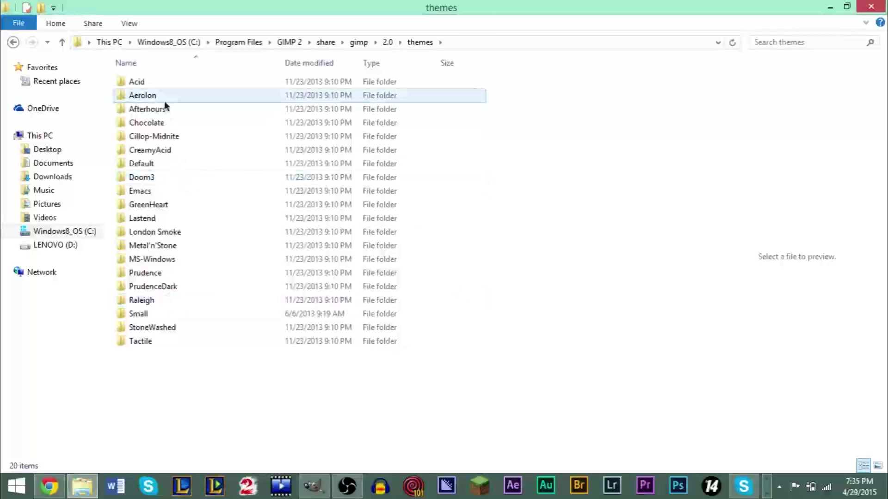
right_click(181, 398)
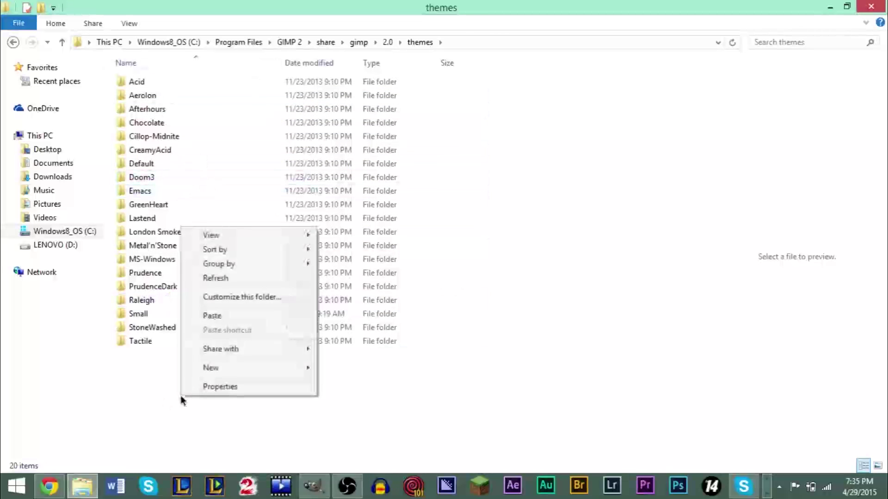
click(222, 322)
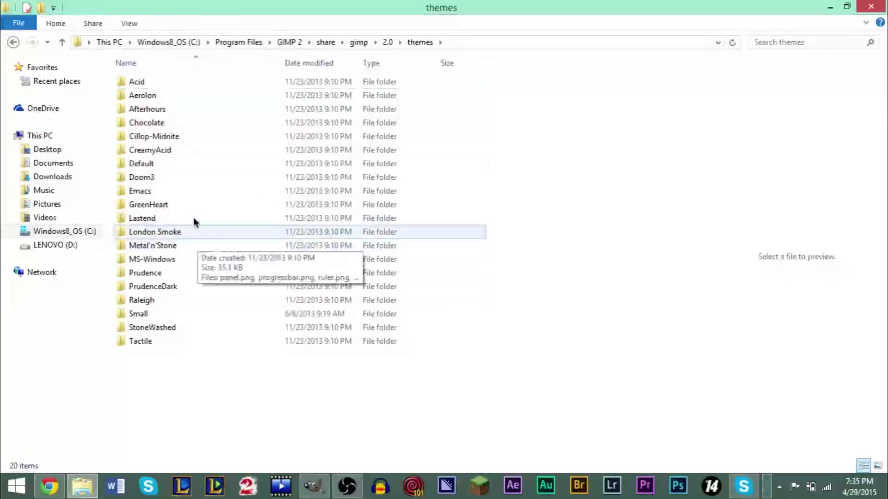
click(879, 6)
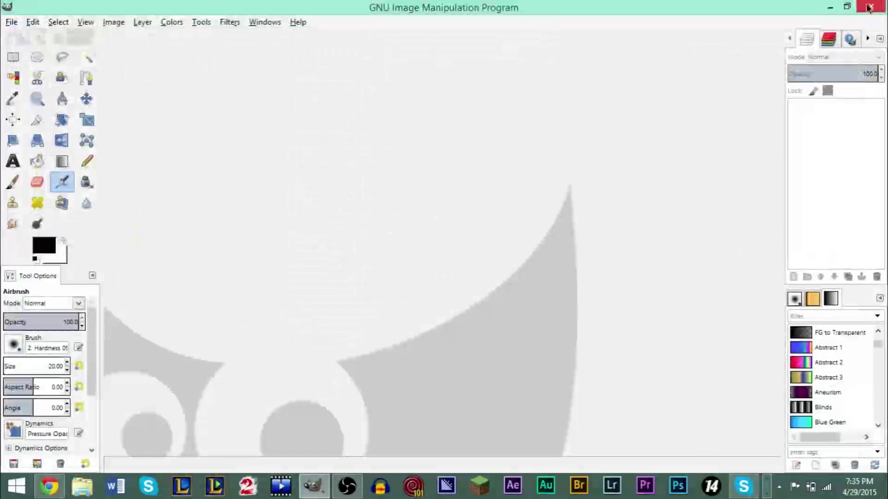
Step: Quit GIMP and relaunch it from the taskbar so the new themes load
click(879, 7)
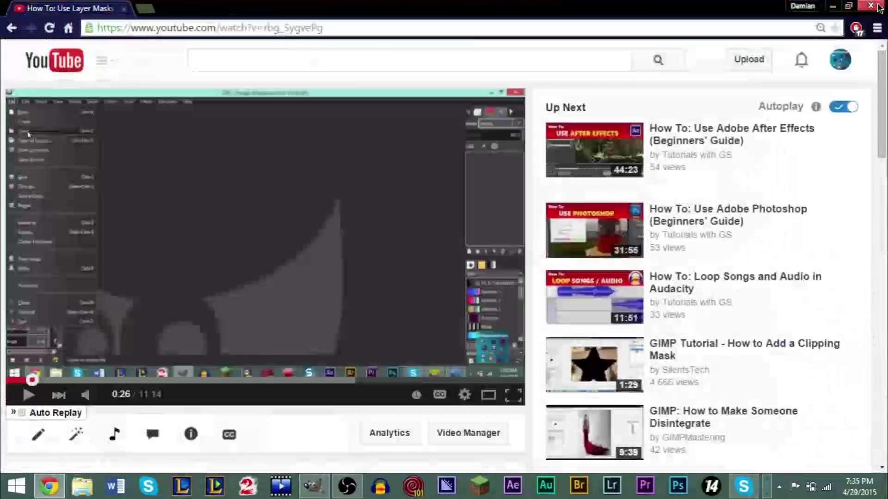
click(313, 488)
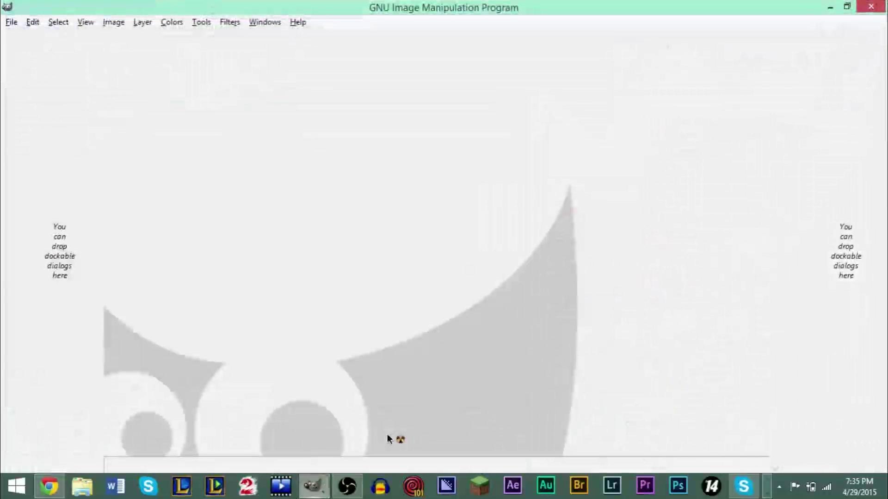
Step: Pick Tactile in the Theme list of Edit > Preferences and confirm with OK
click(33, 22)
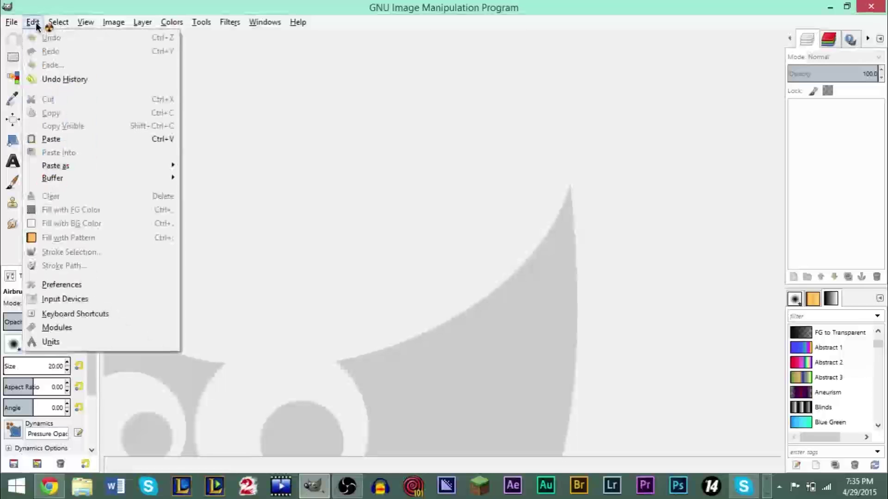
click(46, 283)
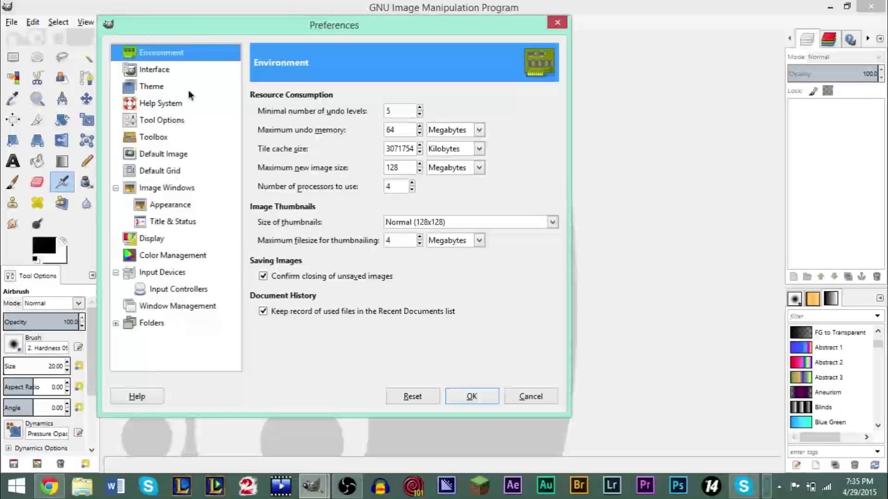
drag(285, 27, 314, 27)
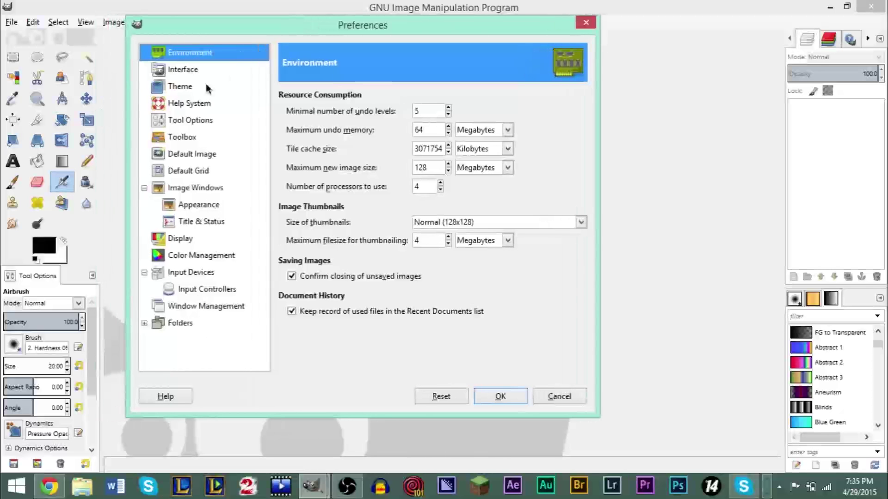
click(172, 88)
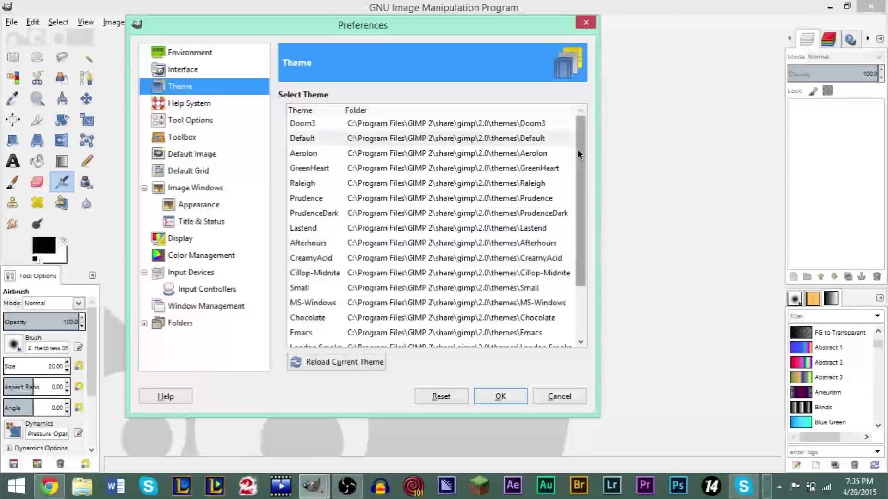
scroll(578, 149, down, 3)
scroll(584, 130, up, 3)
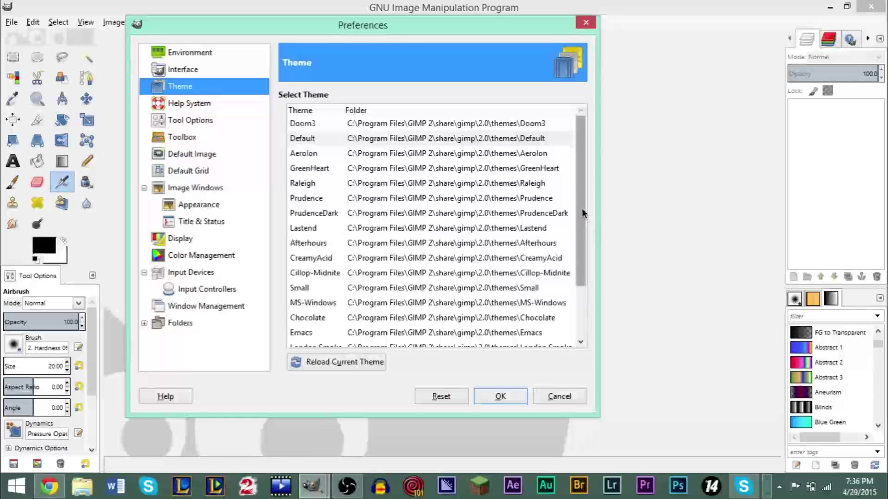
scroll(582, 208, down, 3)
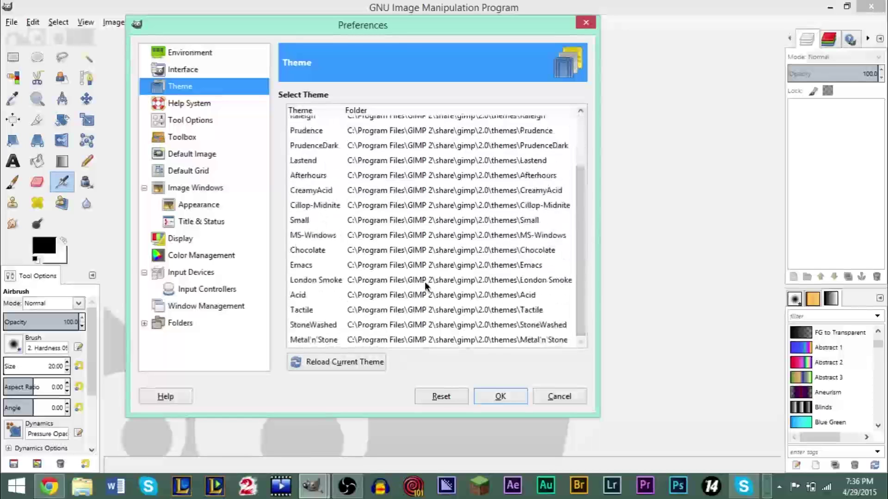
click(303, 312)
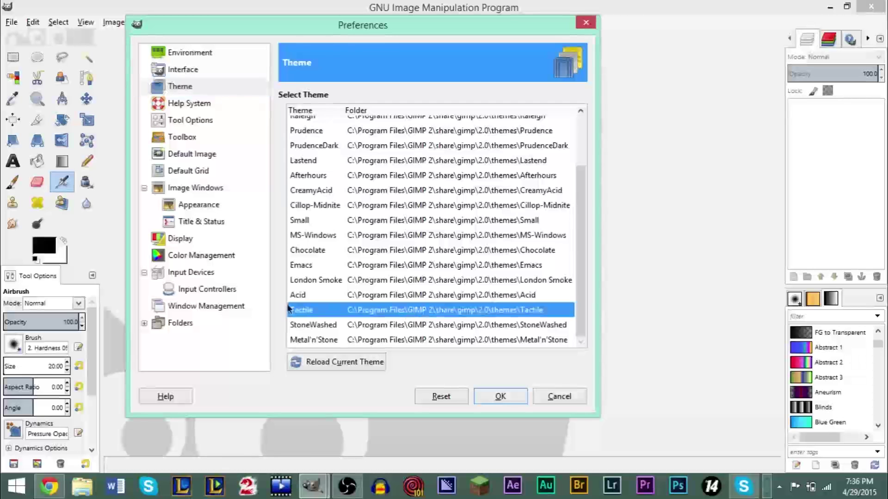
click(489, 398)
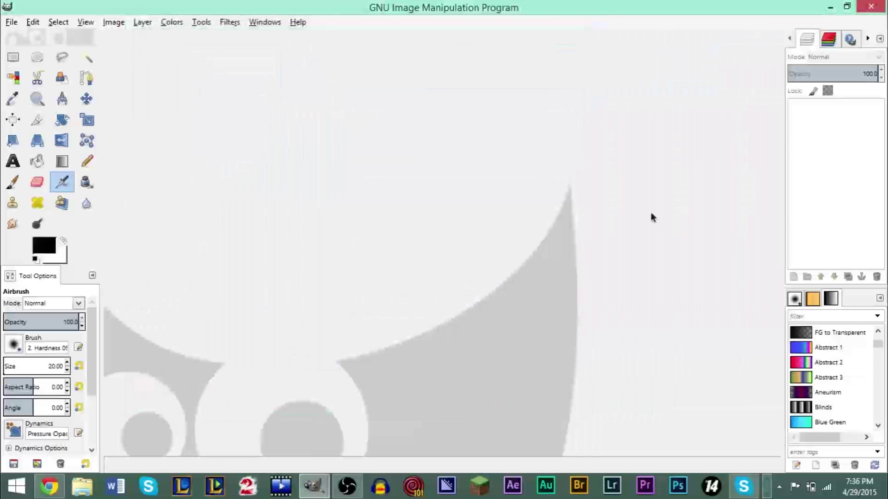
Step: Quit and relaunch GIMP so it starts with the dark Tactile theme
click(872, 7)
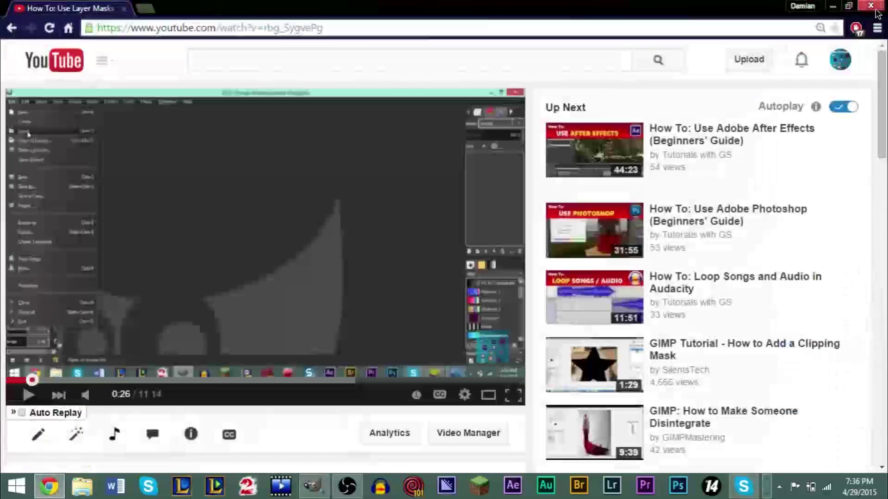
click(315, 486)
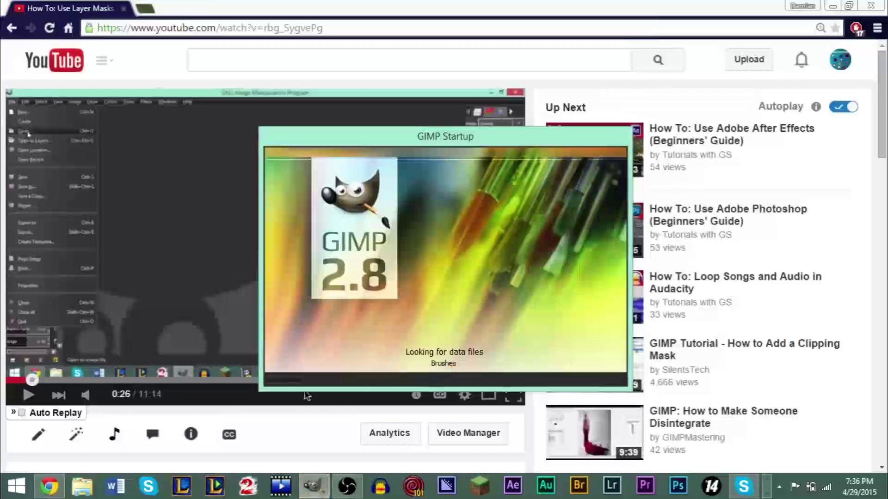